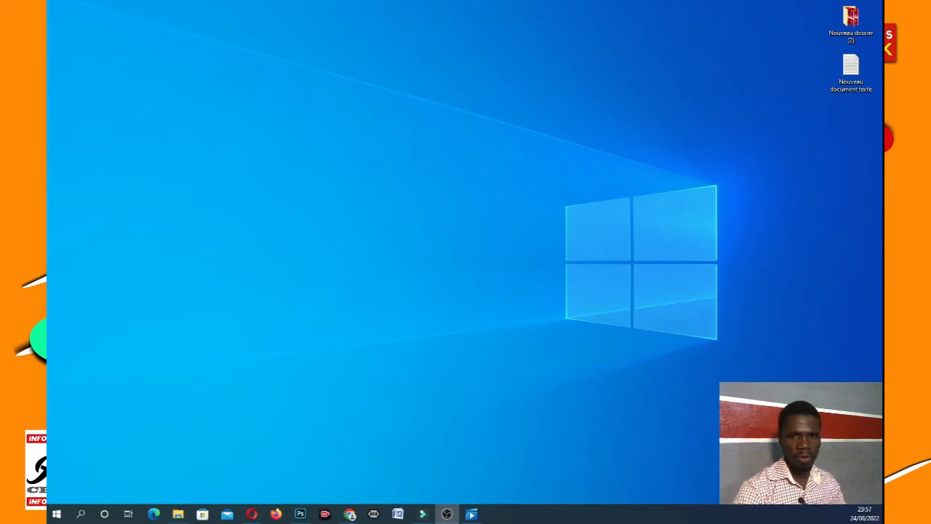
{"action": "left_click_drag", "start_coordinate": [930, 3], "coordinate": [387, 3]}
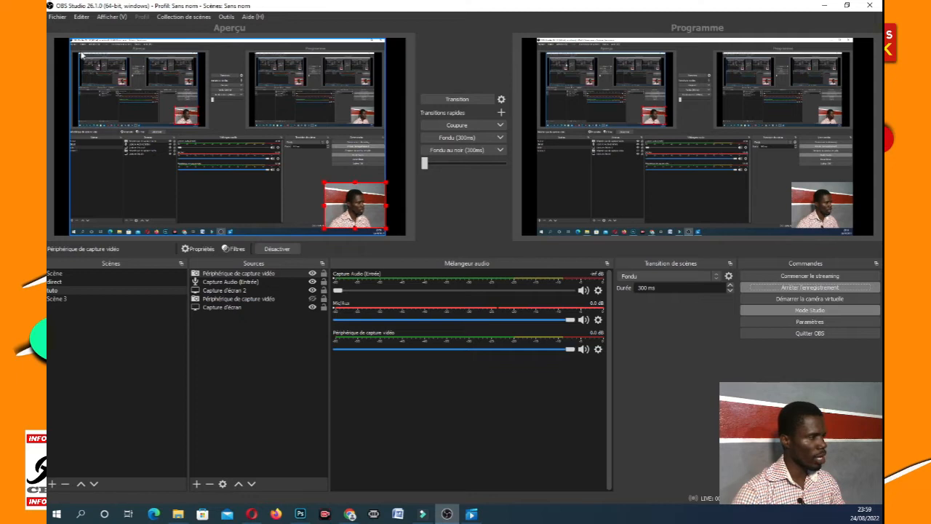
Step: Review the available file, editing, transform, scene collection, tools and help commands
{"action": "left_click", "coordinate": [60, 18]}
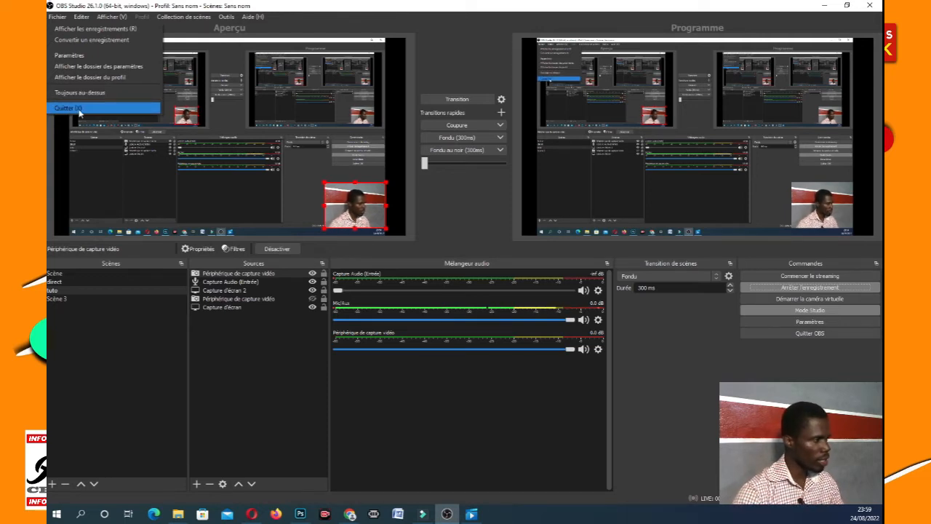
{"action": "mouse_move", "coordinate": [81, 18]}
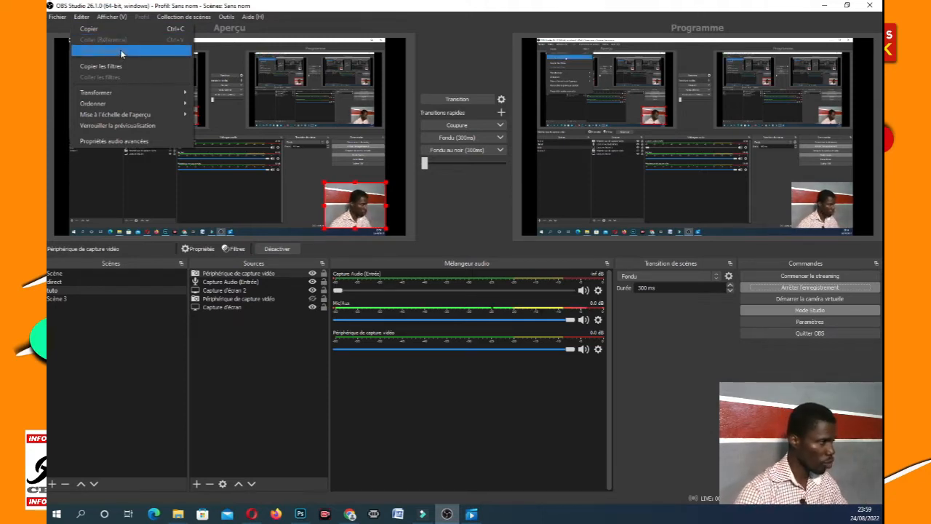
{"action": "mouse_move", "coordinate": [93, 91]}
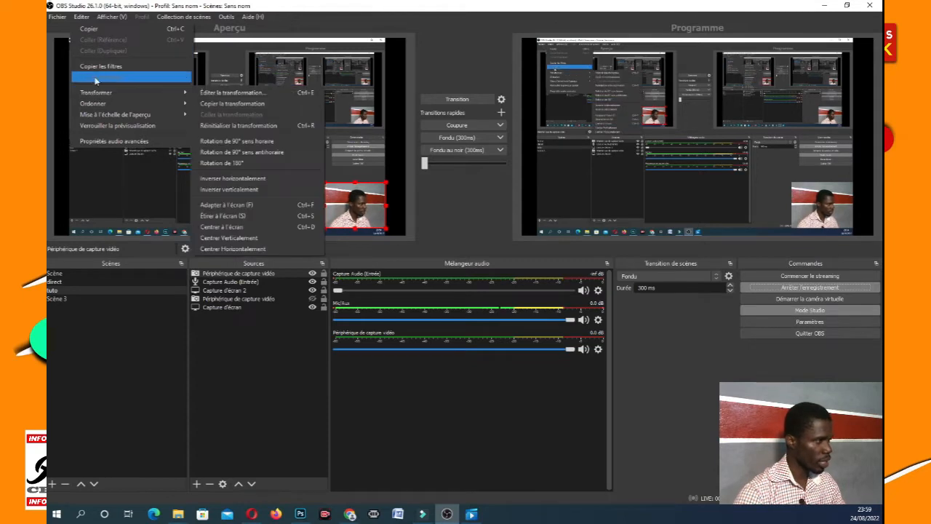
{"action": "mouse_move", "coordinate": [146, 93]}
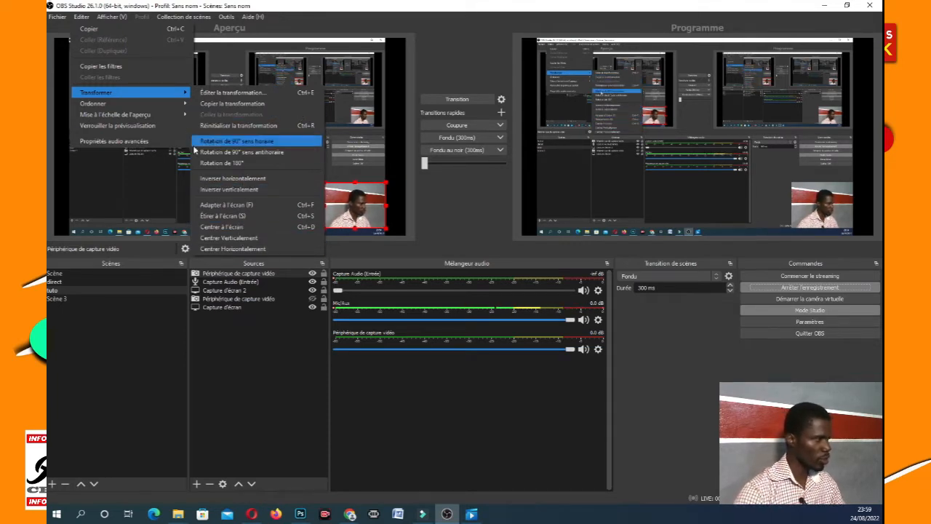
{"action": "mouse_move", "coordinate": [123, 105]}
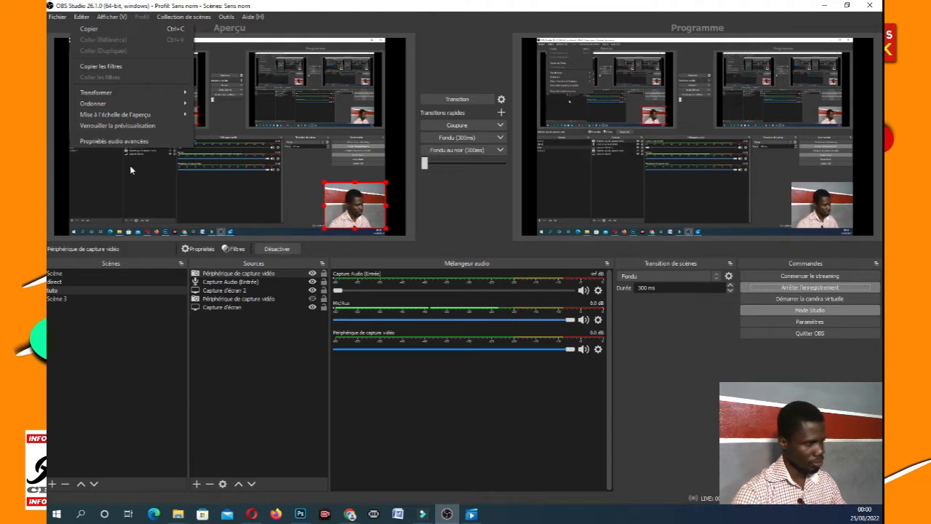
{"action": "mouse_move", "coordinate": [183, 17]}
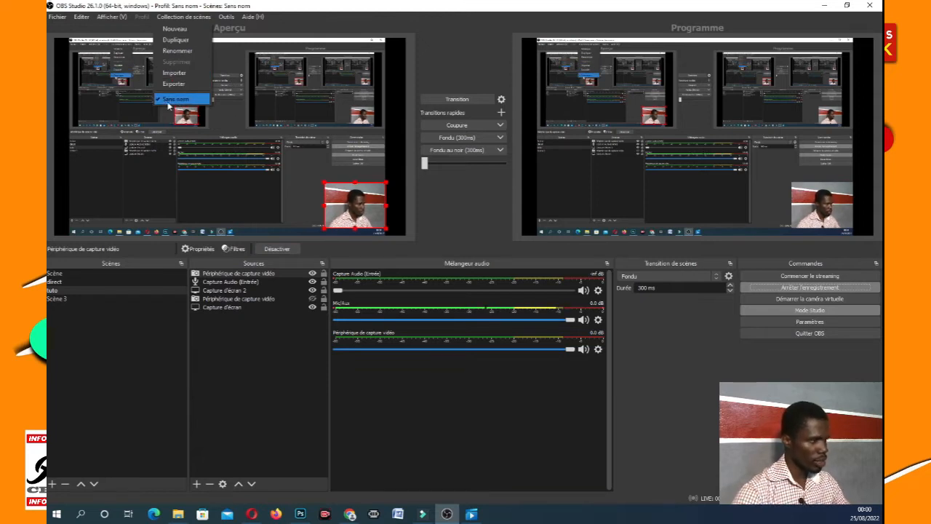
{"action": "mouse_move", "coordinate": [227, 17]}
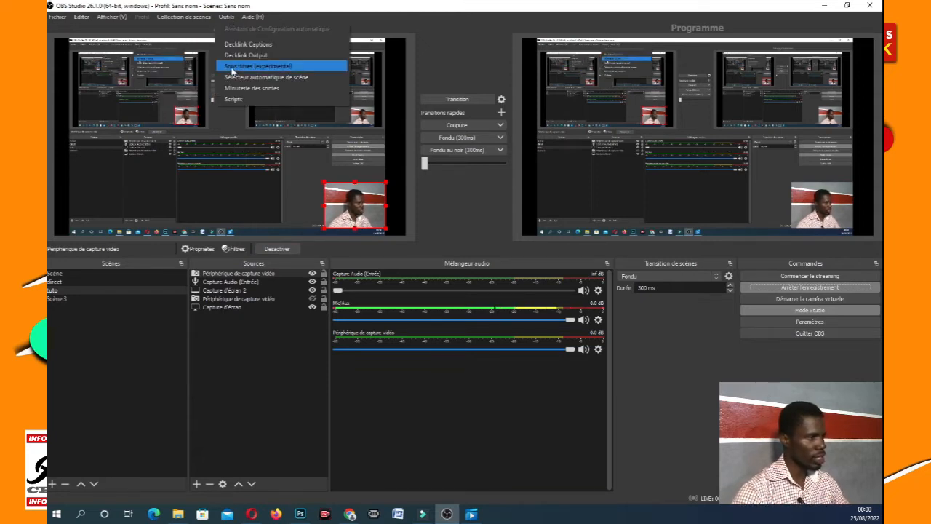
{"action": "left_click", "coordinate": [253, 16]}
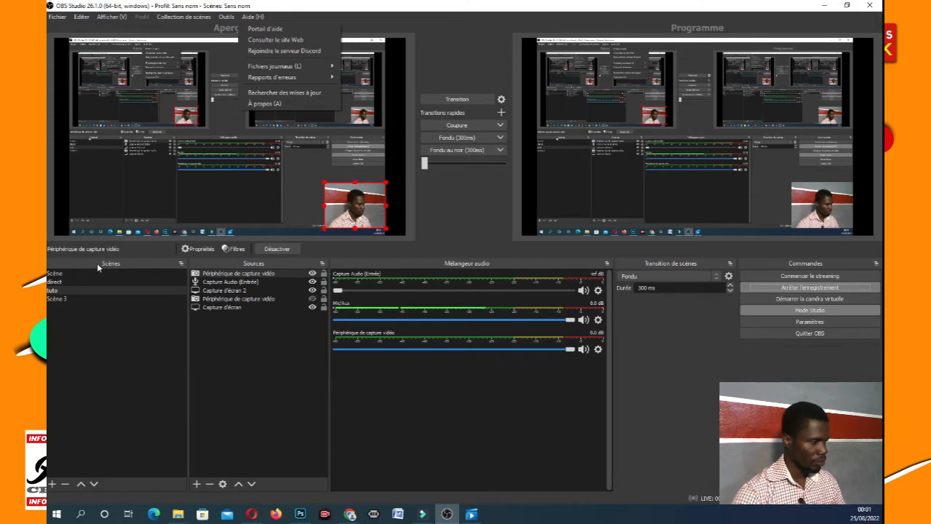
Step: In the direct scene, shrink the LOGO BLANC source and place it in the upper-left corner of the preview image
{"action": "left_click", "coordinate": [58, 275]}
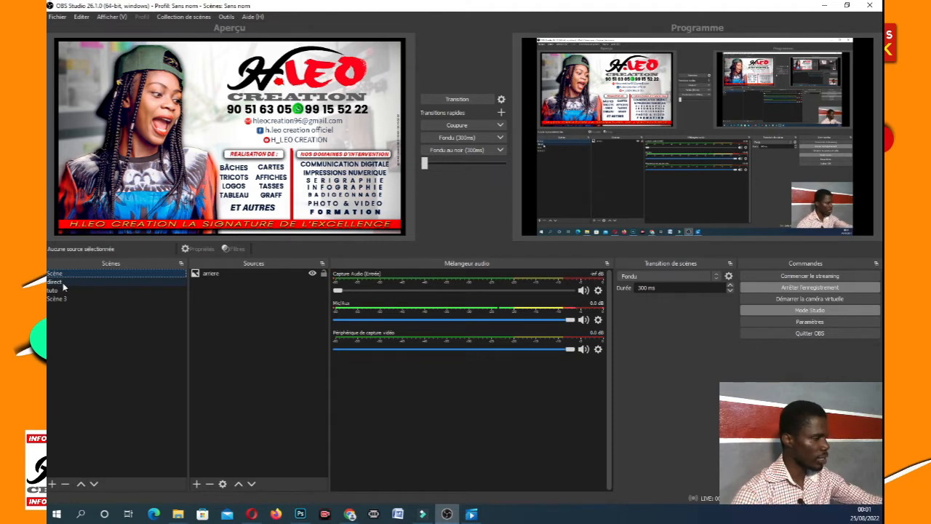
{"action": "left_click", "coordinate": [63, 283]}
{"action": "left_click_drag", "start_coordinate": [73, 57], "coordinate": [256, 28]}
{"action": "left_click", "coordinate": [346, 85]}
{"action": "left_click", "coordinate": [346, 85]}
{"action": "left_click_drag", "start_coordinate": [353, 73], "coordinate": [368, 128]}
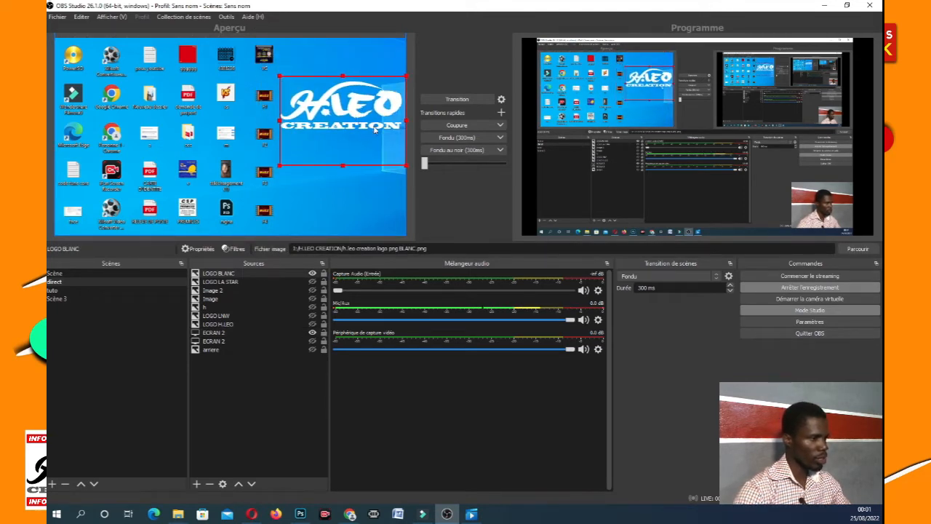
{"action": "left_click_drag", "start_coordinate": [279, 75], "coordinate": [89, 56]}
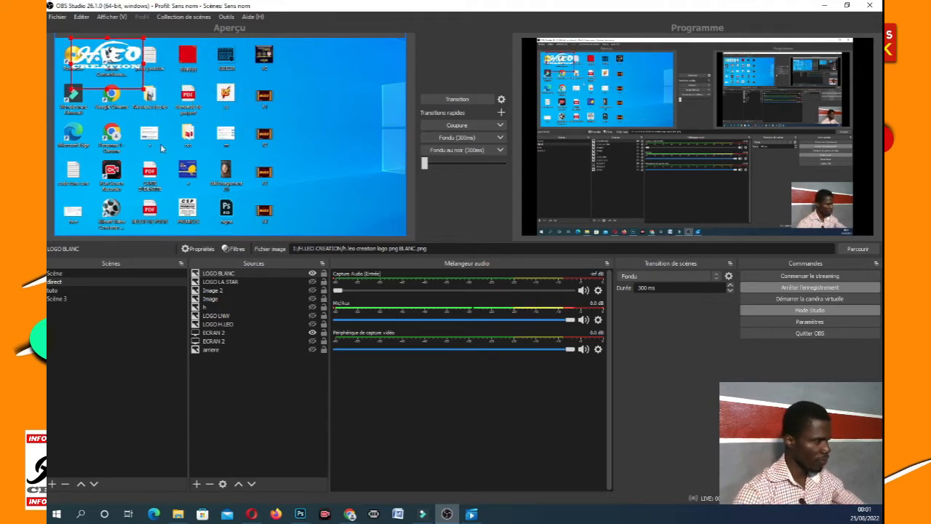
Step: Delete the video capture device source from Scène 3
{"action": "left_click", "coordinate": [56, 291]}
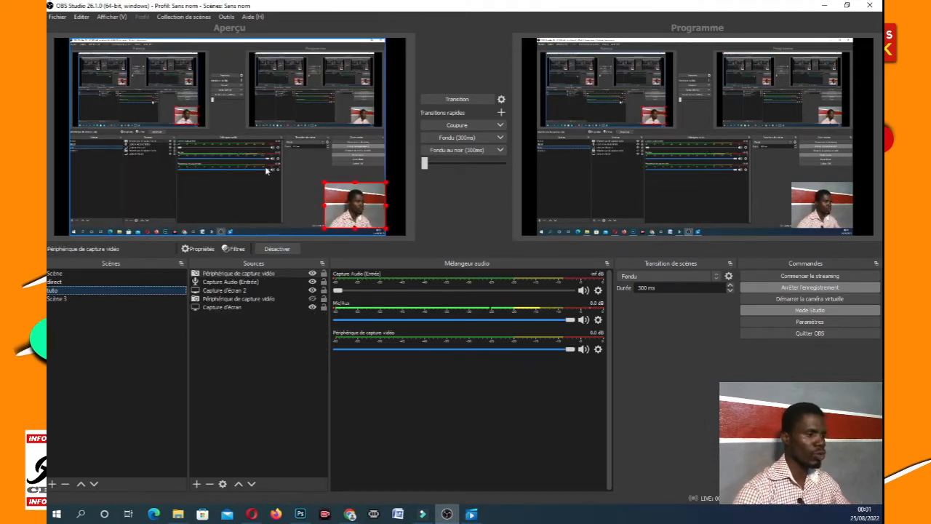
{"action": "left_click", "coordinate": [78, 300]}
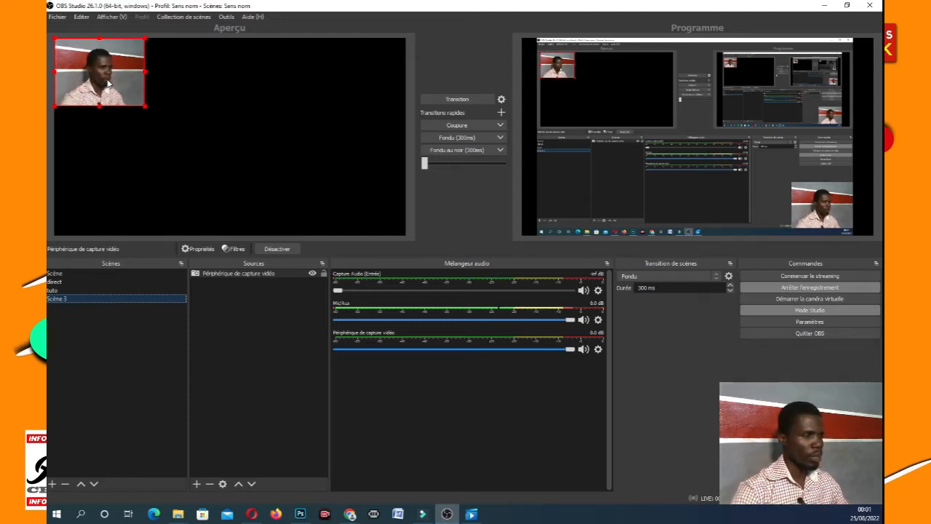
{"action": "left_click", "coordinate": [277, 273]}
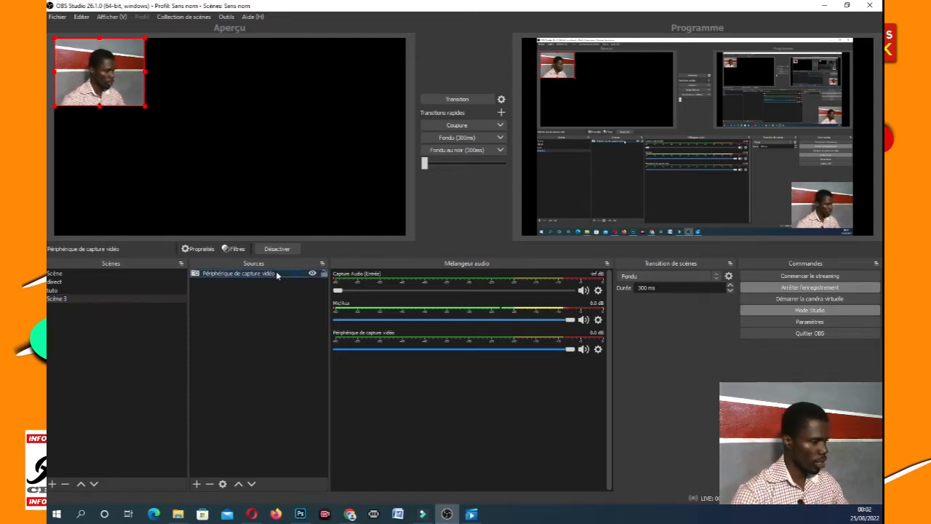
{"action": "key", "text": "Delete"}
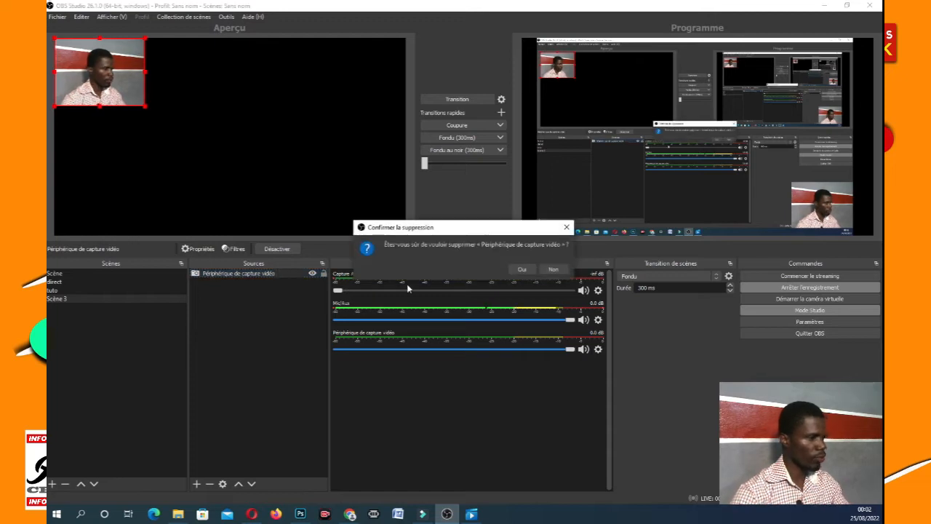
{"action": "left_click", "coordinate": [519, 269]}
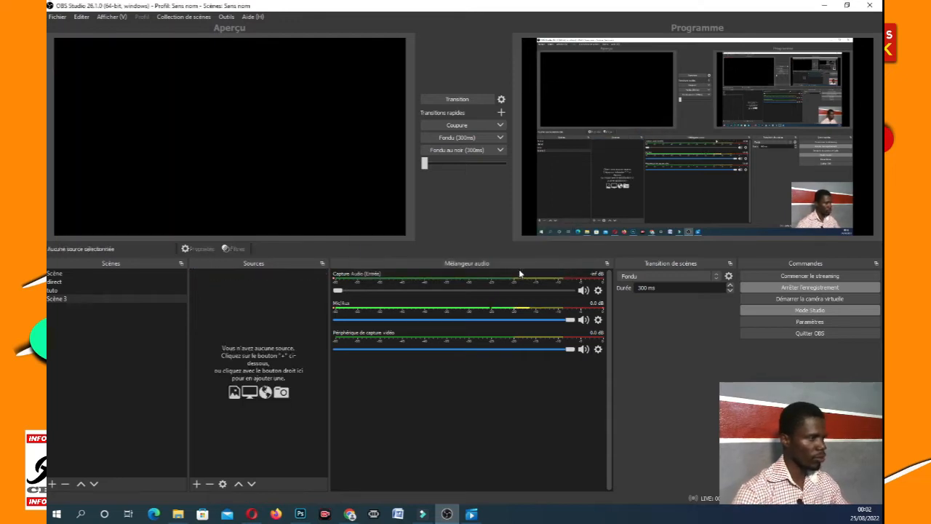
Step: Review the source types that can be added to the tuto scene, including the obsolete ones
{"action": "left_click", "coordinate": [66, 299]}
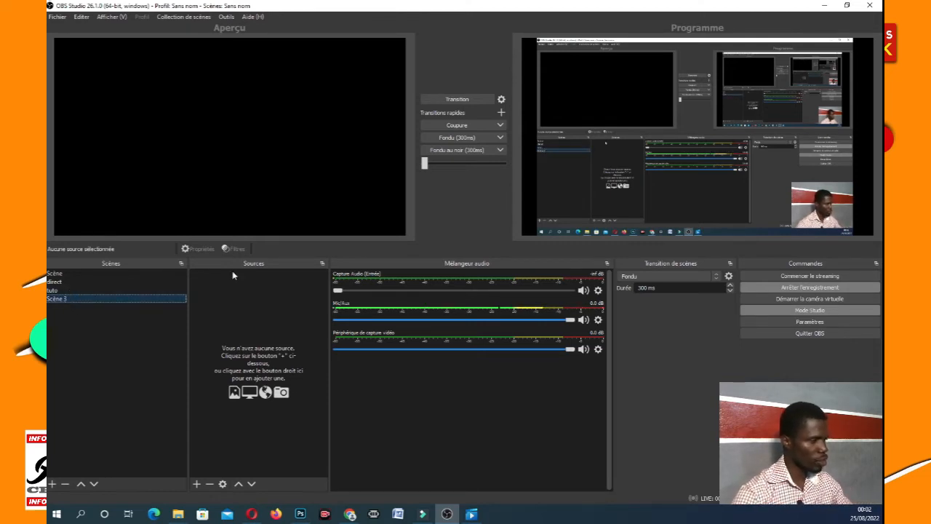
{"action": "left_click", "coordinate": [58, 291]}
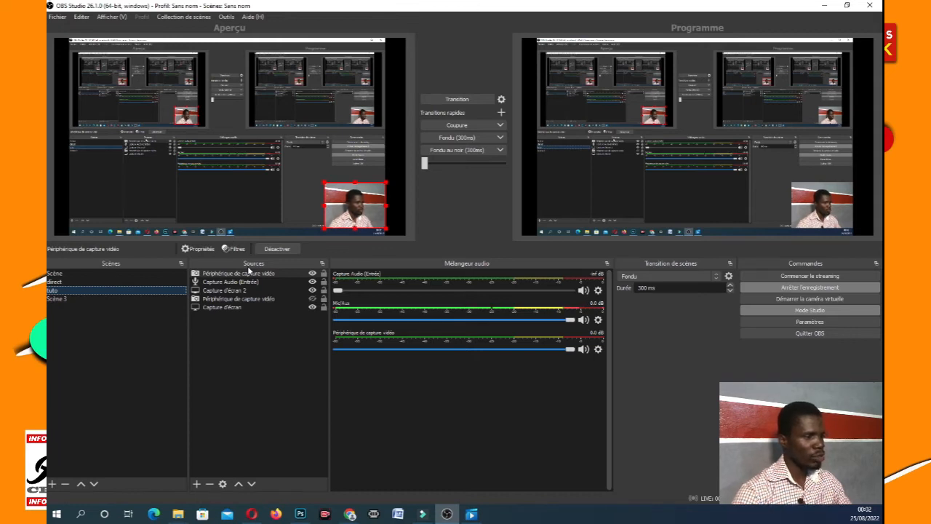
{"action": "left_click", "coordinate": [197, 484]}
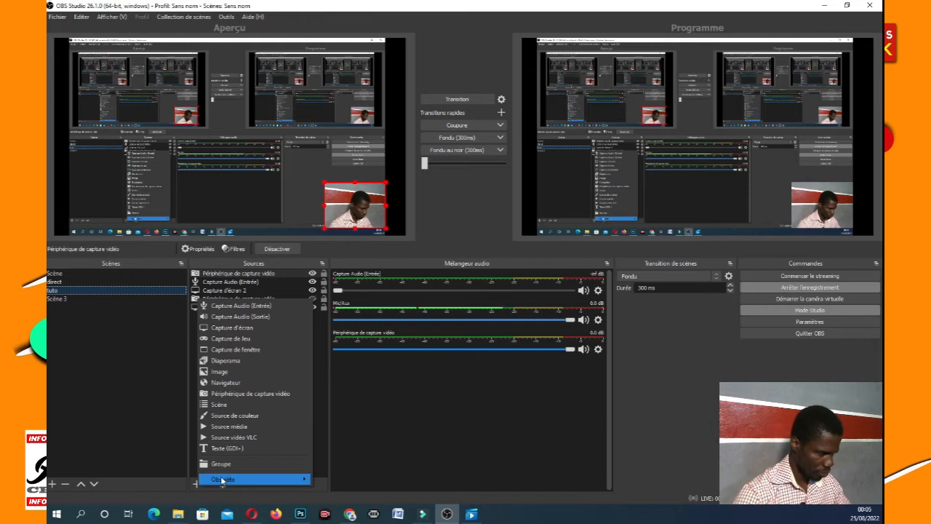
{"action": "mouse_move", "coordinate": [266, 485]}
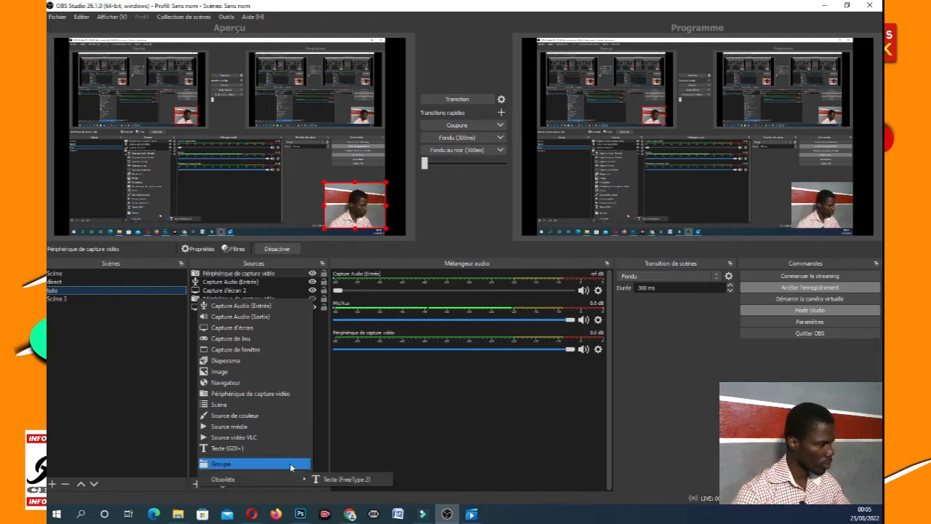
{"action": "left_click", "coordinate": [163, 337]}
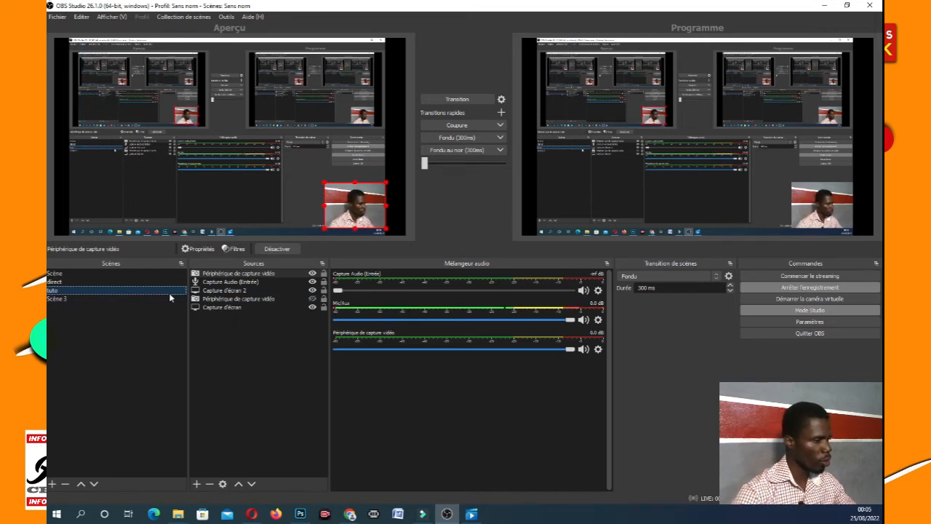
Step: Preview the scenes Scène, direct, tuto and Scène 3 in turn to compare their content and sources
{"action": "left_click", "coordinate": [69, 280]}
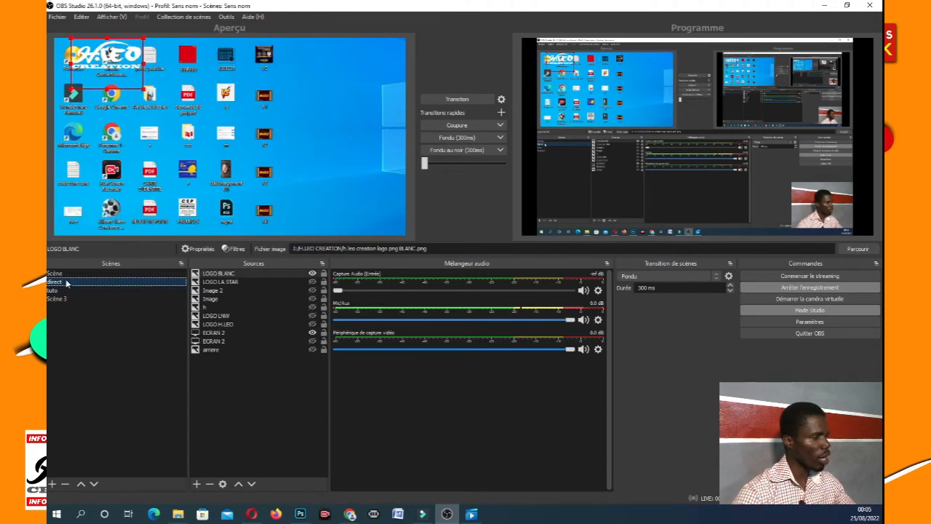
{"action": "left_click", "coordinate": [65, 291]}
{"action": "left_click", "coordinate": [65, 299]}
{"action": "left_click", "coordinate": [64, 282]}
{"action": "left_click", "coordinate": [66, 275]}
{"action": "left_click", "coordinate": [66, 282]}
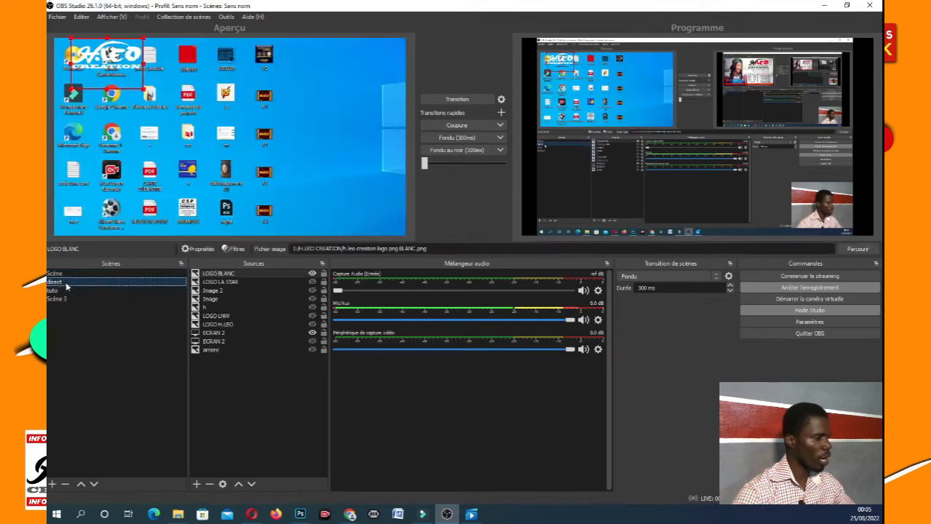
{"action": "left_click", "coordinate": [66, 290]}
{"action": "left_click", "coordinate": [65, 298]}
{"action": "left_click", "coordinate": [65, 274]}
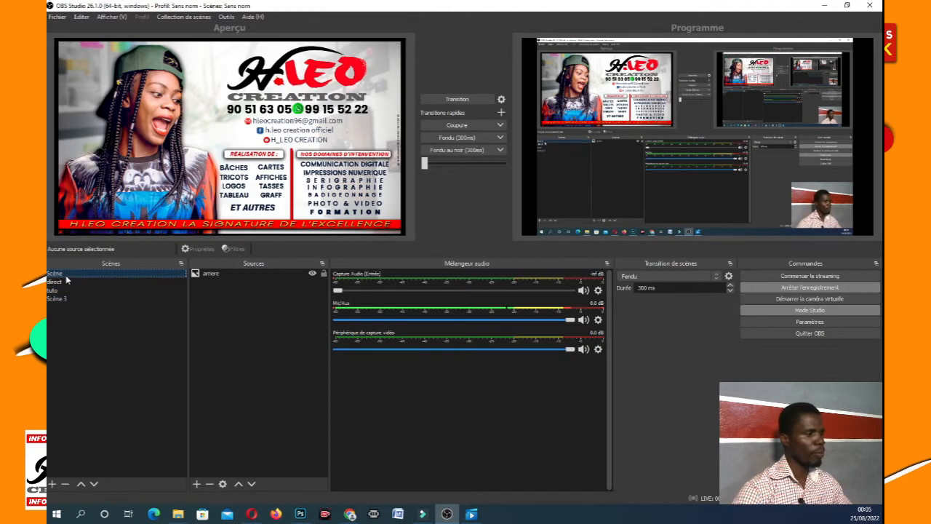
{"action": "left_click", "coordinate": [66, 283]}
{"action": "left_click", "coordinate": [65, 291]}
{"action": "left_click", "coordinate": [64, 298]}
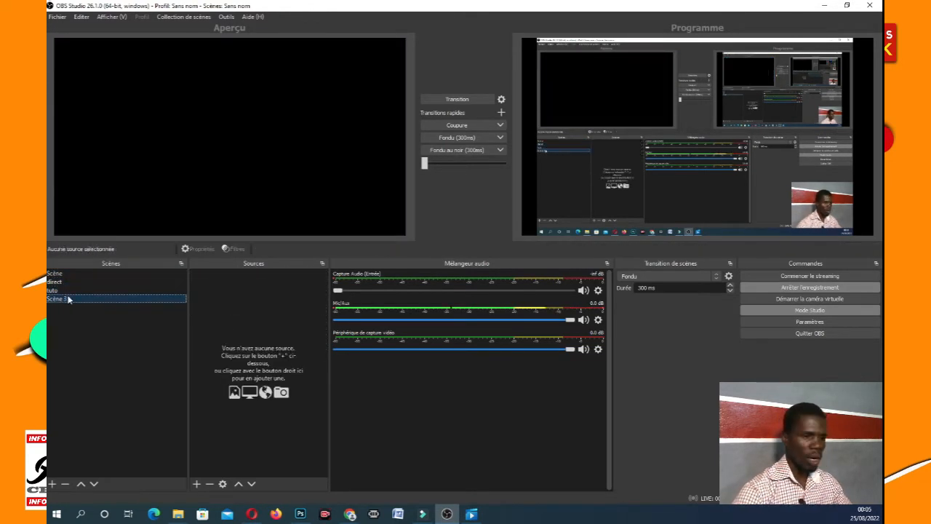
{"action": "left_click", "coordinate": [70, 283]}
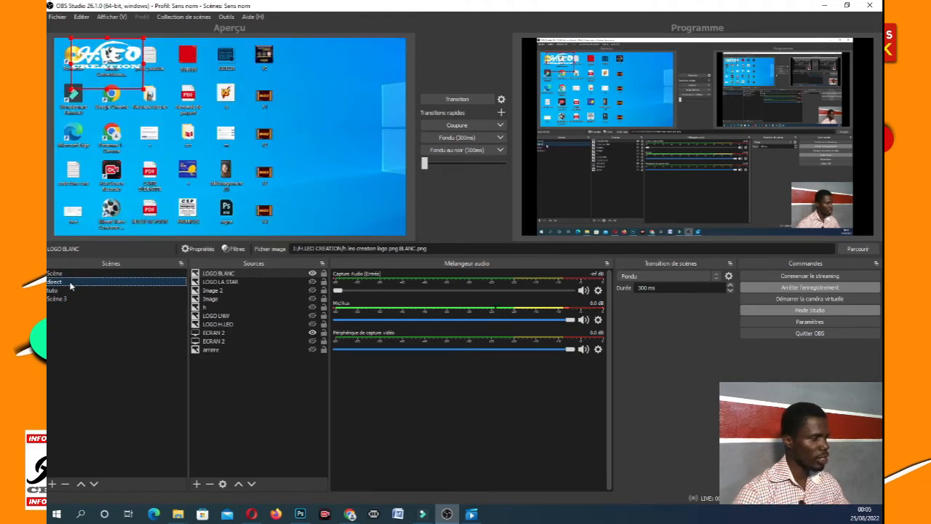
{"action": "left_click", "coordinate": [71, 274]}
{"action": "left_click", "coordinate": [71, 281]}
{"action": "left_click", "coordinate": [71, 275]}
{"action": "left_click", "coordinate": [73, 283]}
{"action": "left_click", "coordinate": [72, 275]}
{"action": "left_click", "coordinate": [73, 282]}
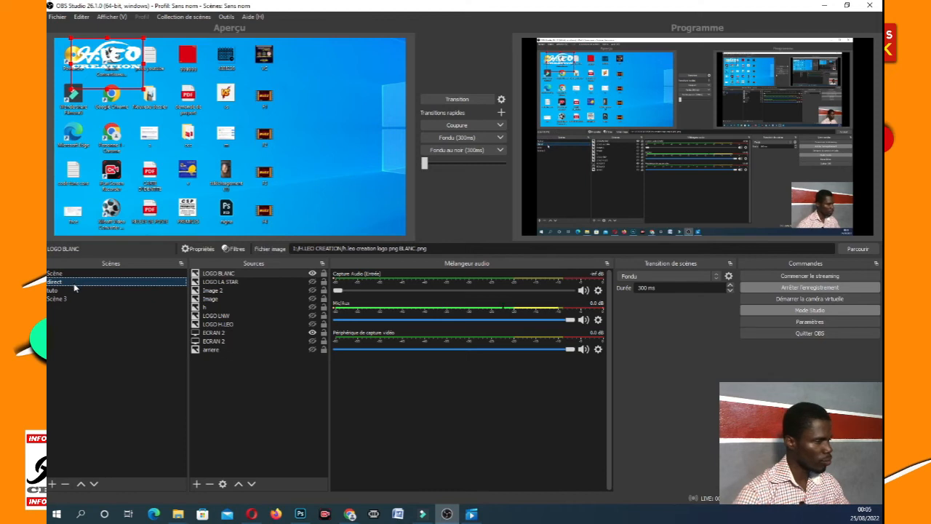
{"action": "left_click", "coordinate": [75, 273]}
{"action": "left_click", "coordinate": [75, 281]}
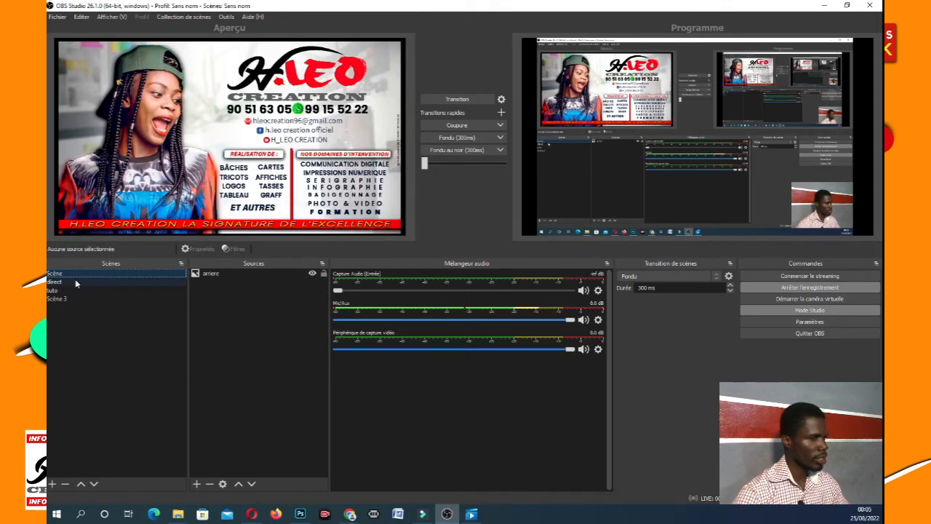
{"action": "left_click", "coordinate": [75, 289]}
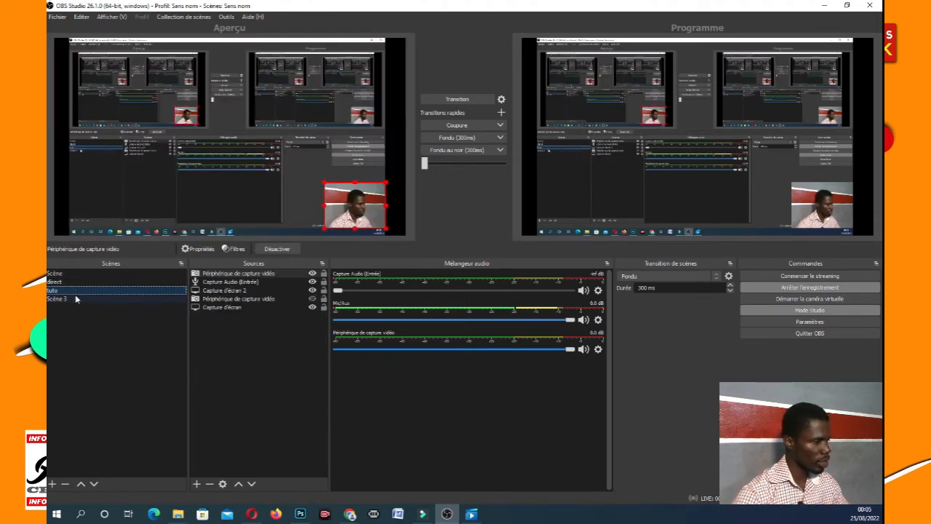
{"action": "left_click", "coordinate": [77, 297]}
{"action": "left_click", "coordinate": [76, 274]}
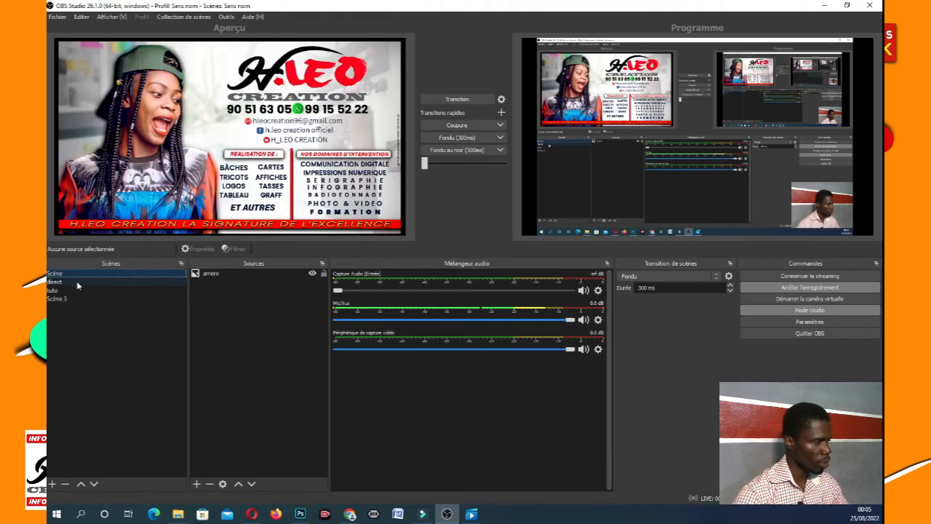
{"action": "left_click", "coordinate": [76, 282]}
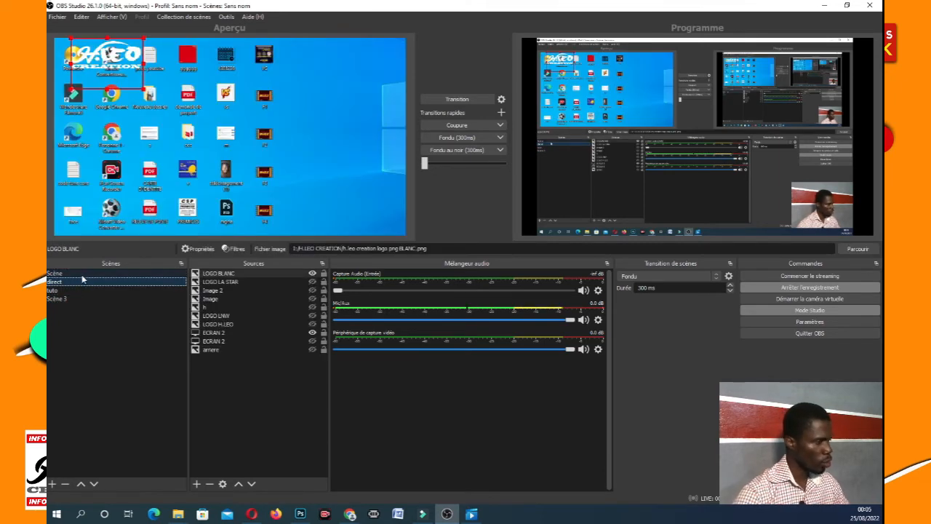
Step: Preview the scene Scène, transition the program output to it, and transition the output back to the tuto scene
{"action": "left_click", "coordinate": [84, 275]}
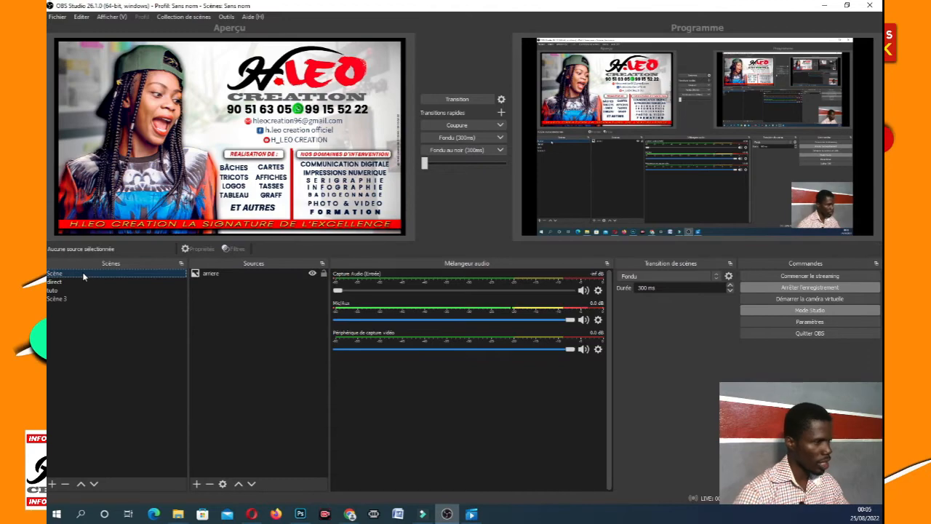
{"action": "left_click", "coordinate": [474, 98]}
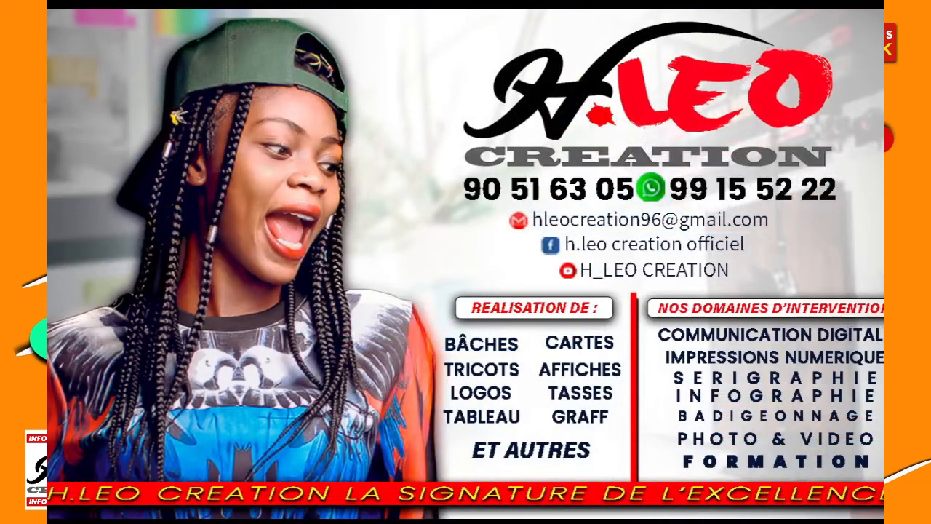
{"action": "left_click", "coordinate": [473, 97]}
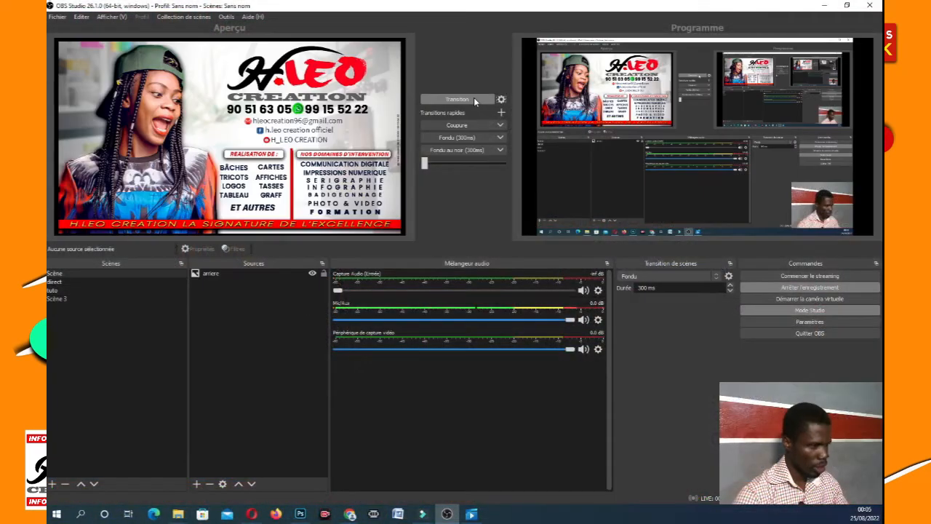
Step: Preview the scenes direct, tuto and Scène, and demonstrate transitioning the program output away from tuto and back to it
{"action": "left_click", "coordinate": [58, 282]}
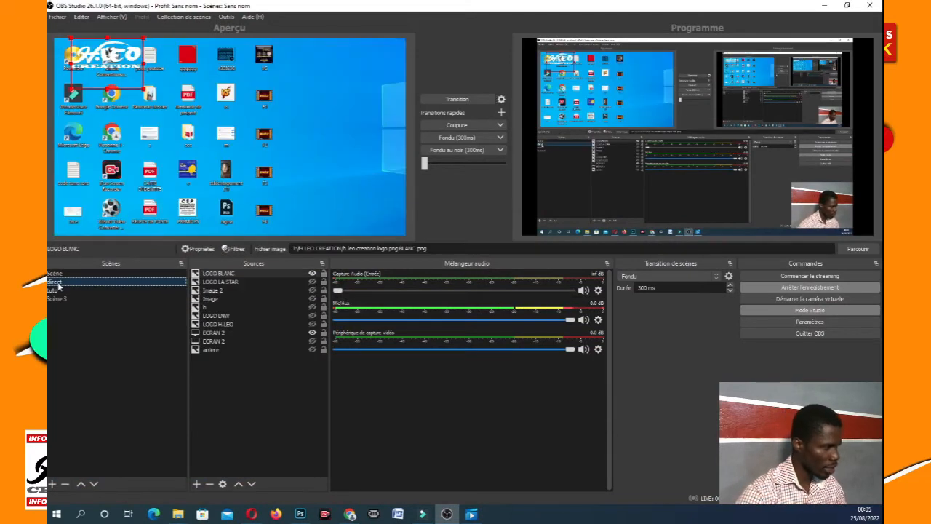
{"action": "left_click", "coordinate": [58, 290]}
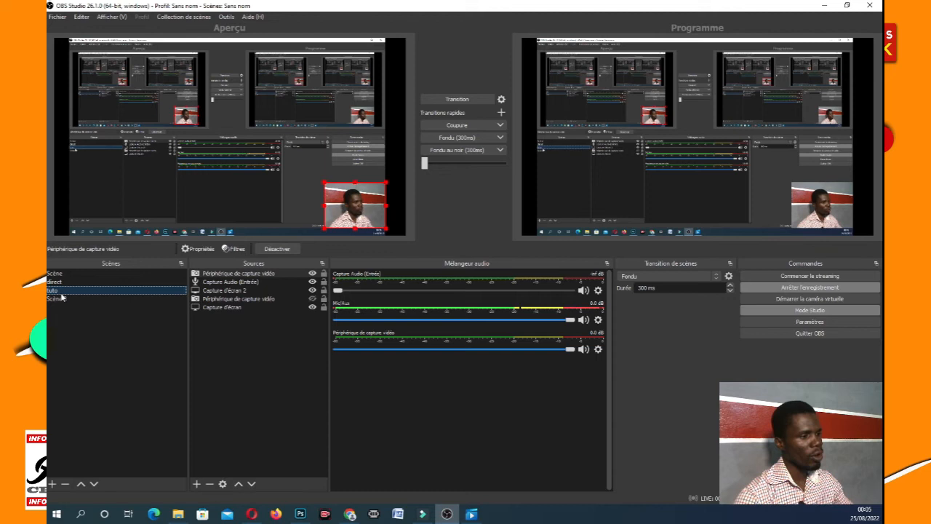
{"action": "left_click", "coordinate": [65, 272]}
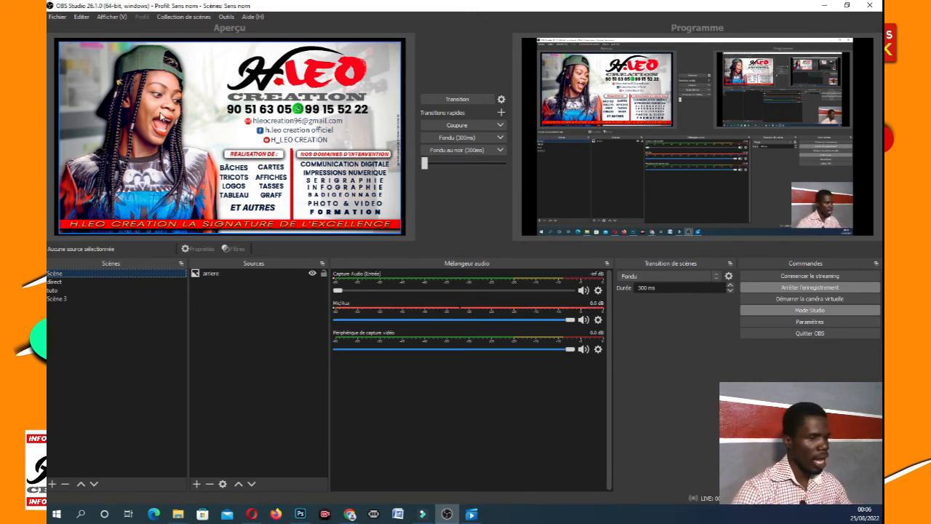
{"action": "left_click", "coordinate": [453, 100]}
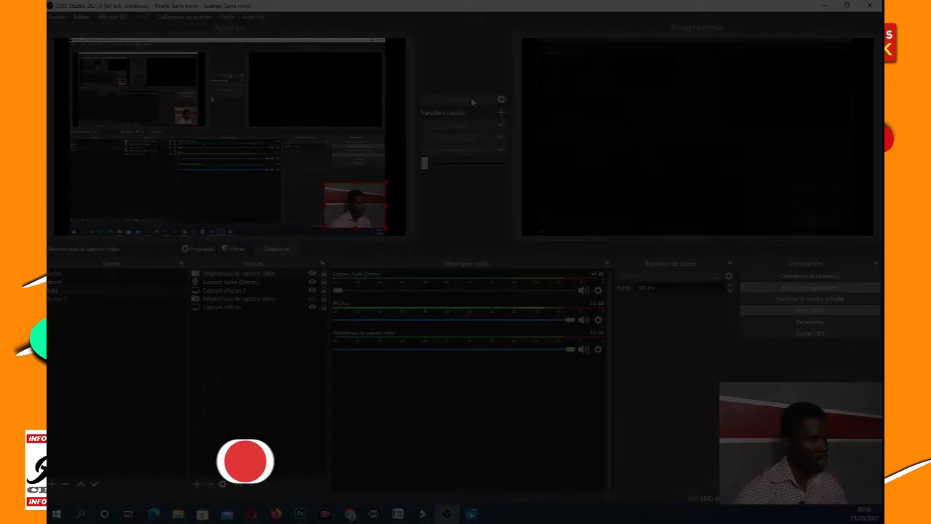
{"action": "left_click", "coordinate": [471, 97]}
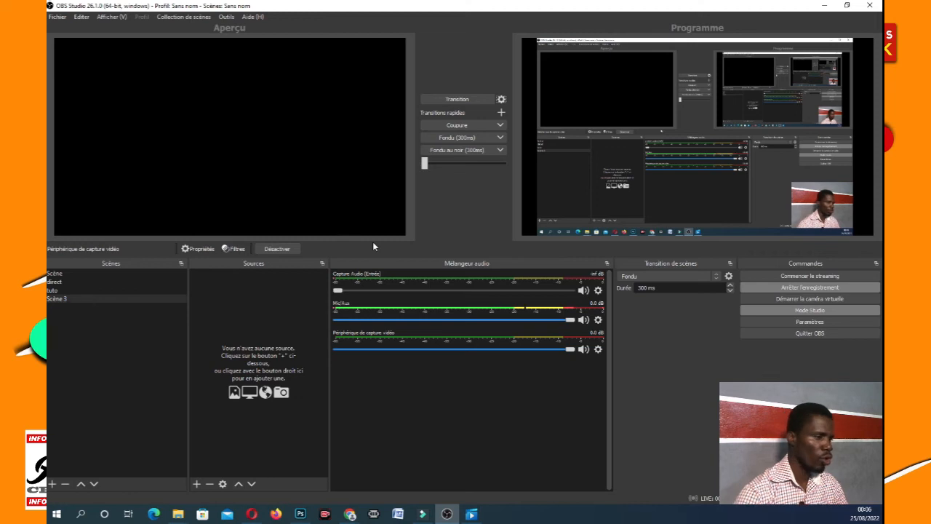
Step: Put the tuto scene back in preview, then restore the maximized window and move it off this display to reveal the desktop
{"action": "left_click", "coordinate": [56, 290]}
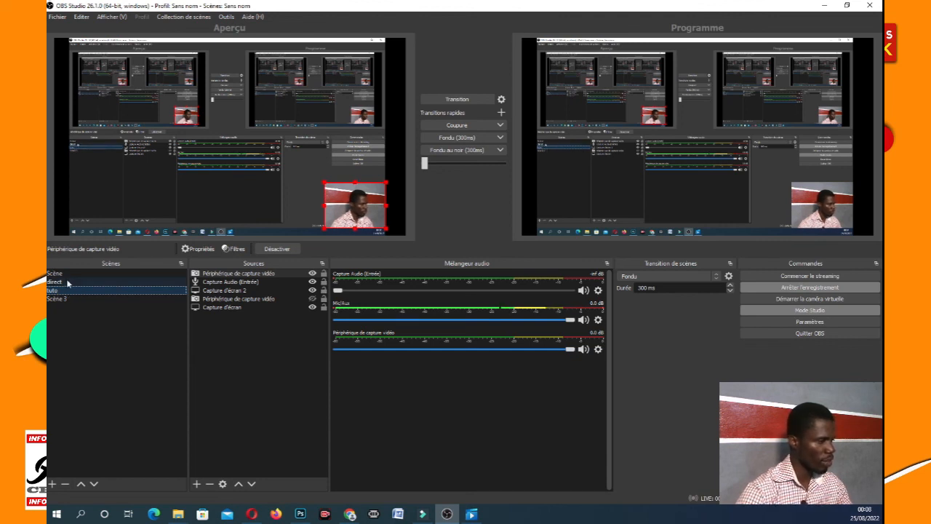
{"action": "double_click", "coordinate": [448, 6]}
{"action": "left_click_drag", "start_coordinate": [517, 47], "coordinate": [883, 3]}
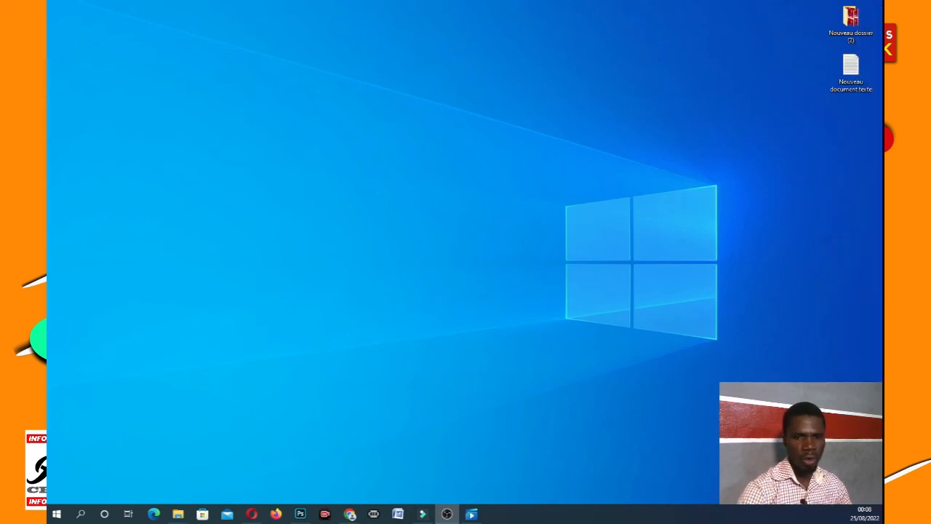